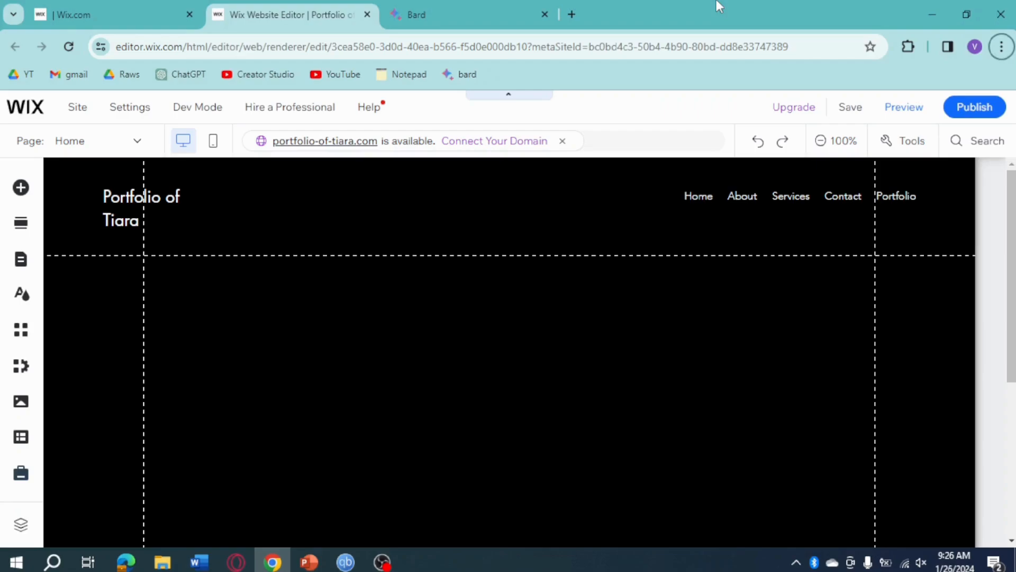
# Step: Search the editor for "booking" and add the Wix Bookings app to the site
pyautogui.click(20, 198)
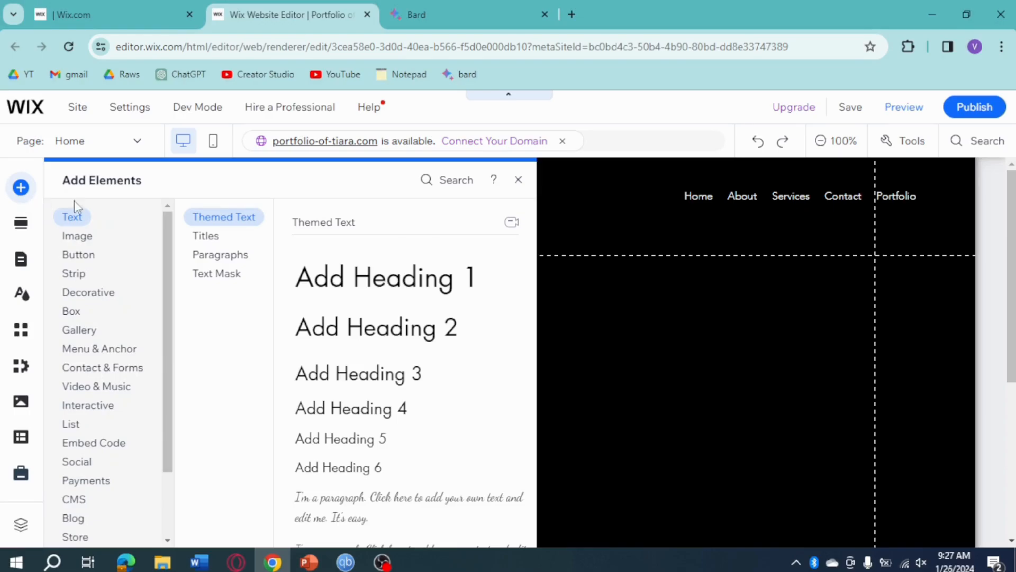
pyautogui.click(441, 183)
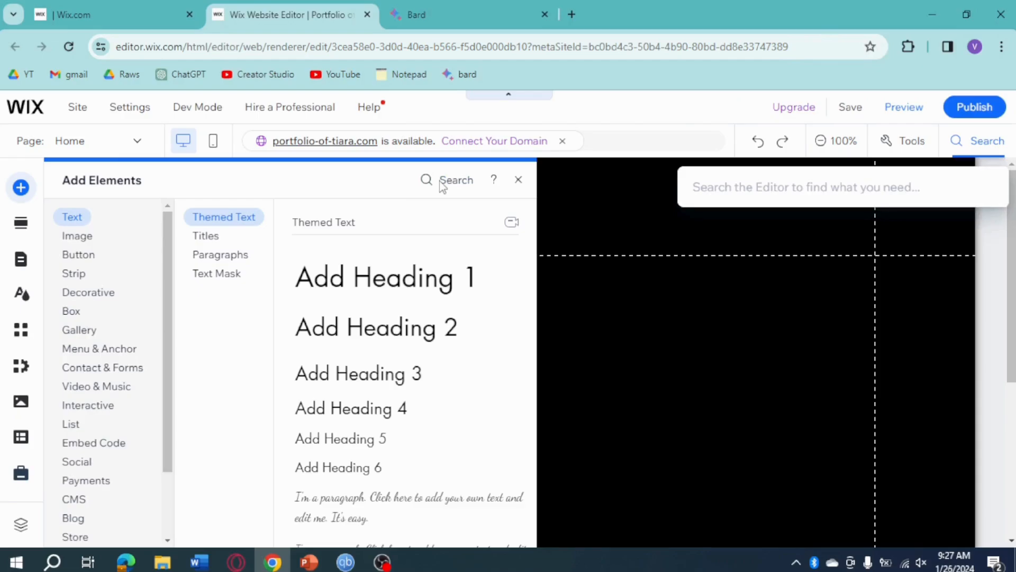
pyautogui.write('book')
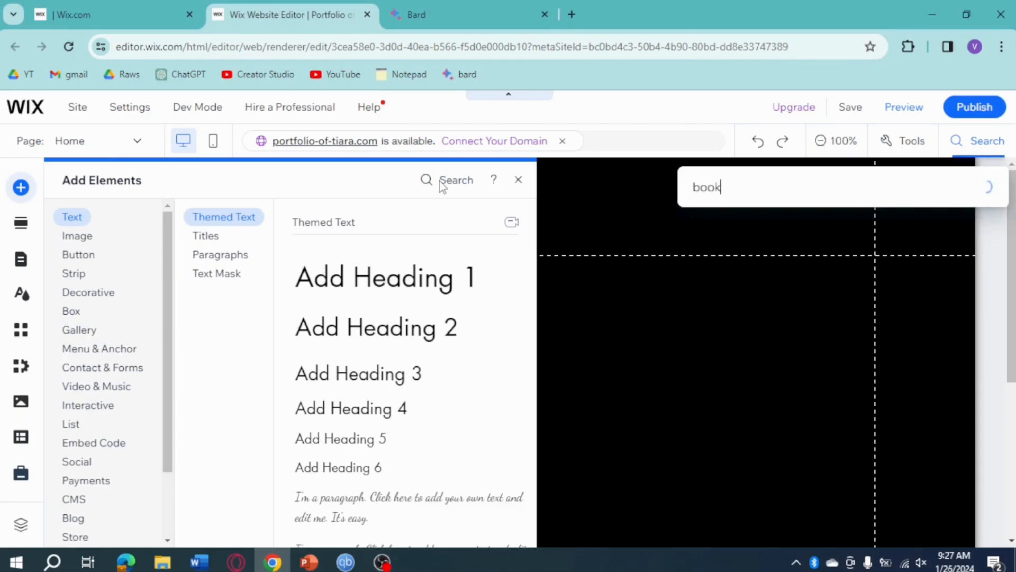
pyautogui.write('ing')
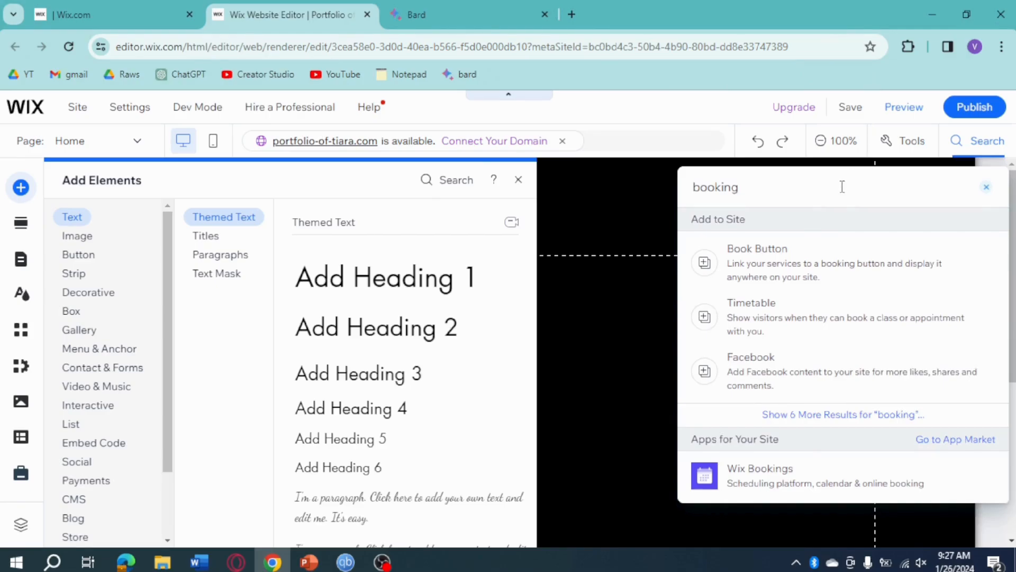
pyautogui.click(765, 482)
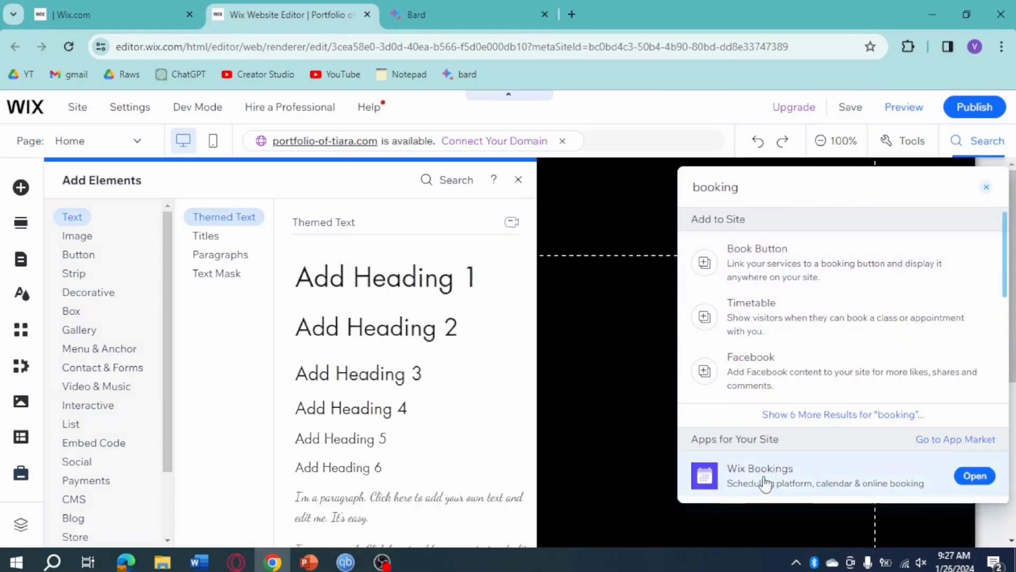
pyautogui.click(975, 480)
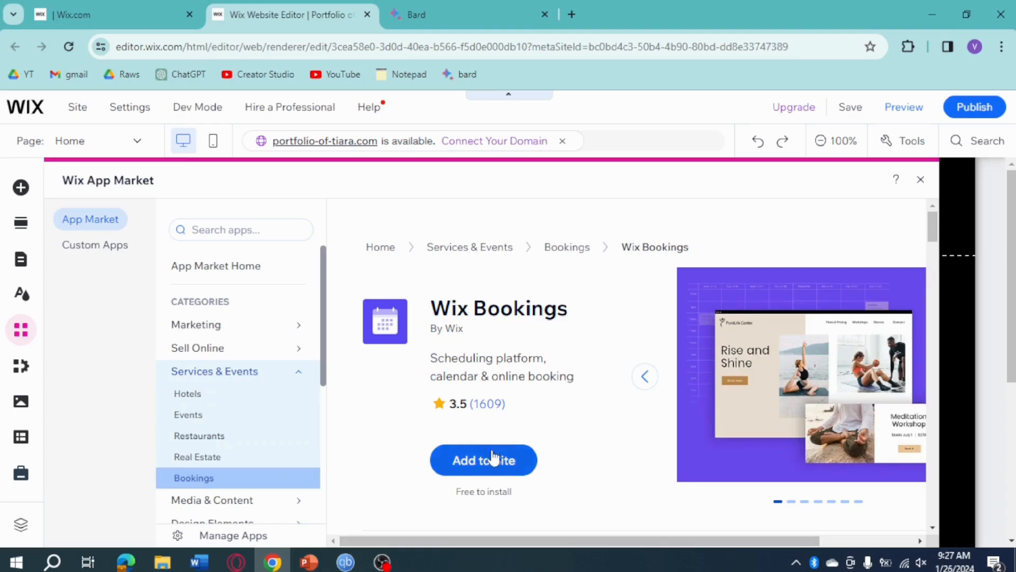
pyautogui.click(487, 462)
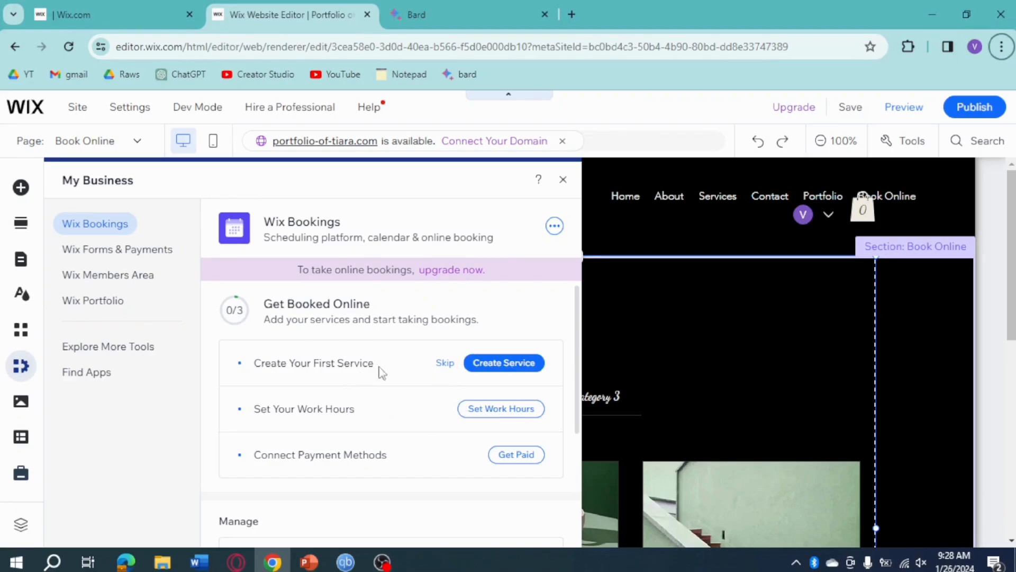
# Step: Start creating the first booking service from the Consultation appointment template
pyautogui.click(511, 377)
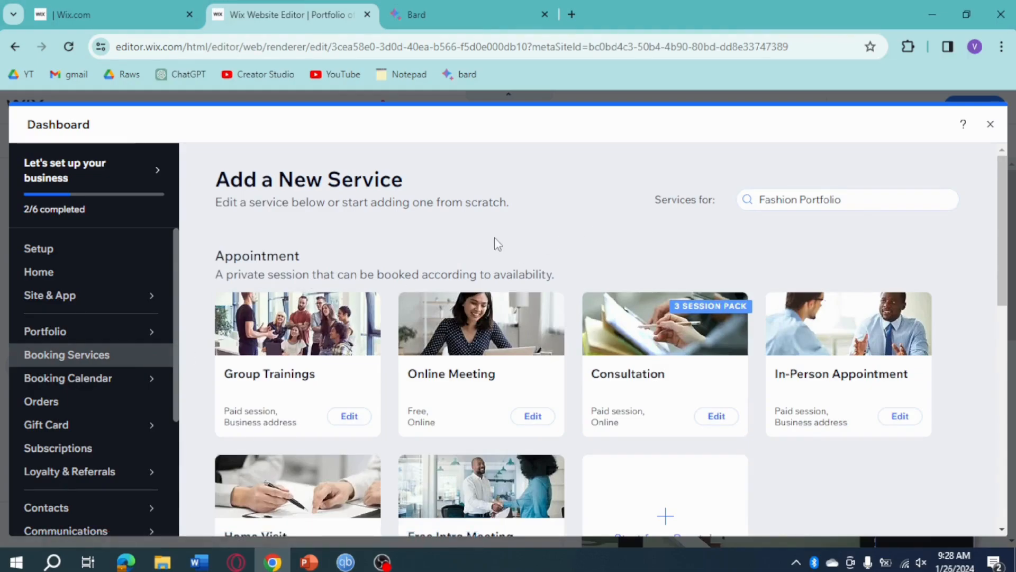
pyautogui.scroll(-3, 495, 244)
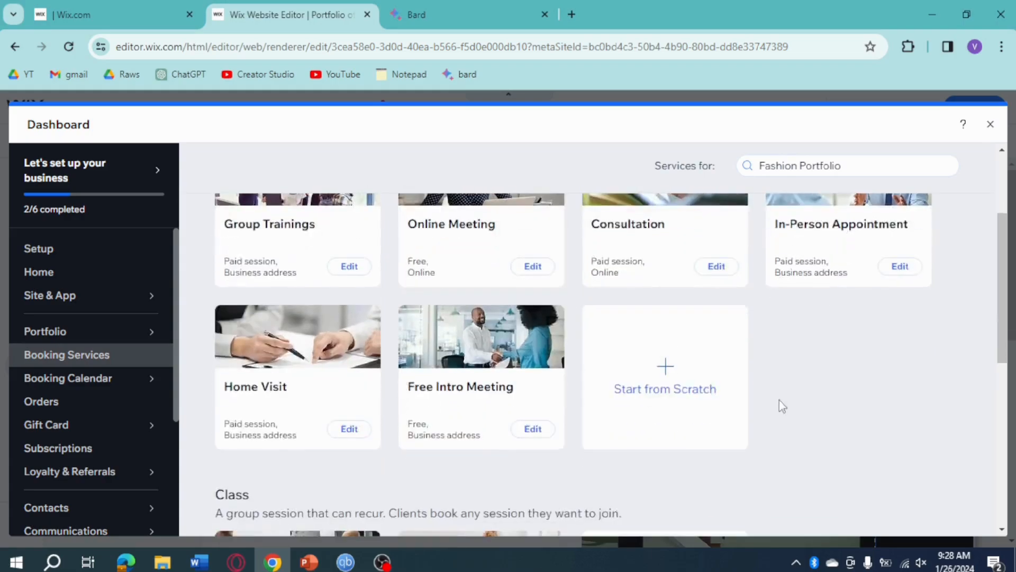
pyautogui.scroll(2, 779, 400)
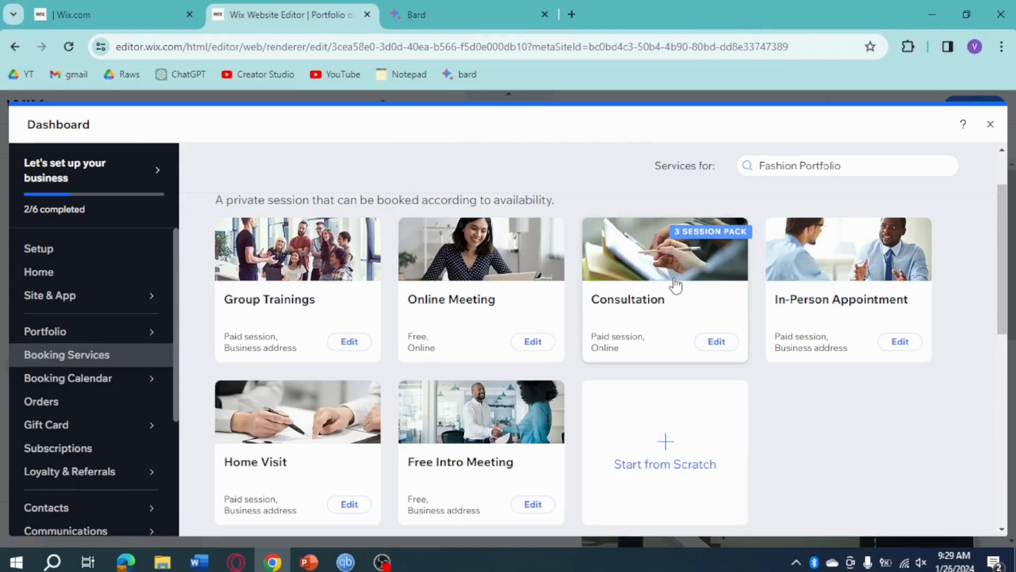
pyautogui.click(725, 343)
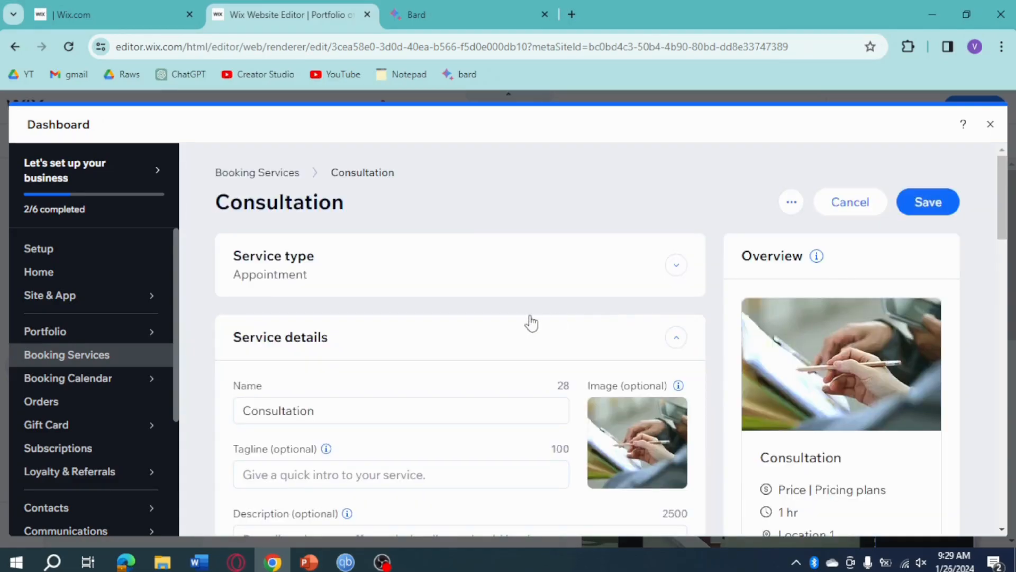
# Step: Change the service name to "Consultation with SMM Expert"
pyautogui.scroll(-2, 524, 321)
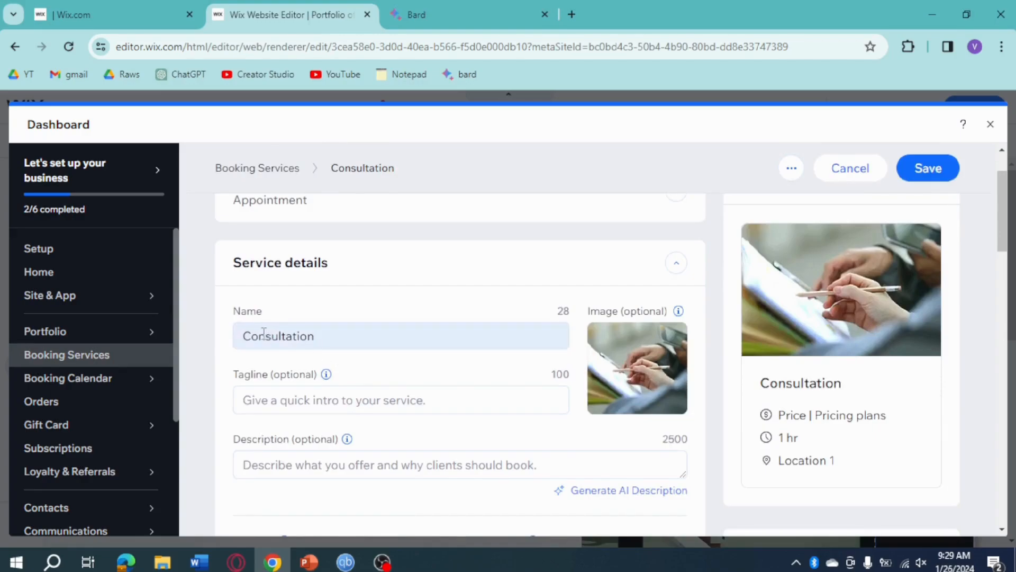
pyautogui.doubleClick(270, 339)
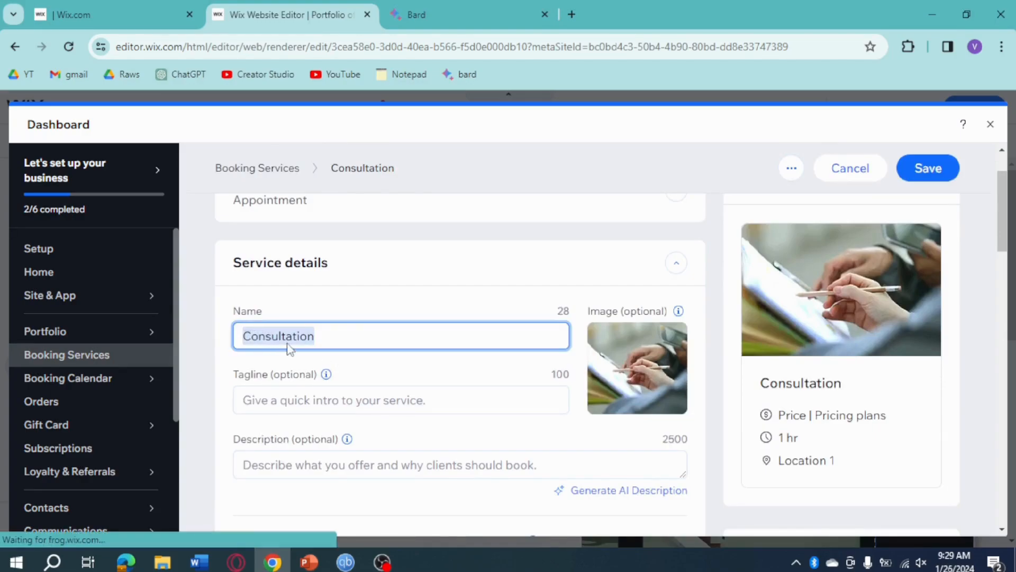
pyautogui.click(345, 336)
pyautogui.write('with')
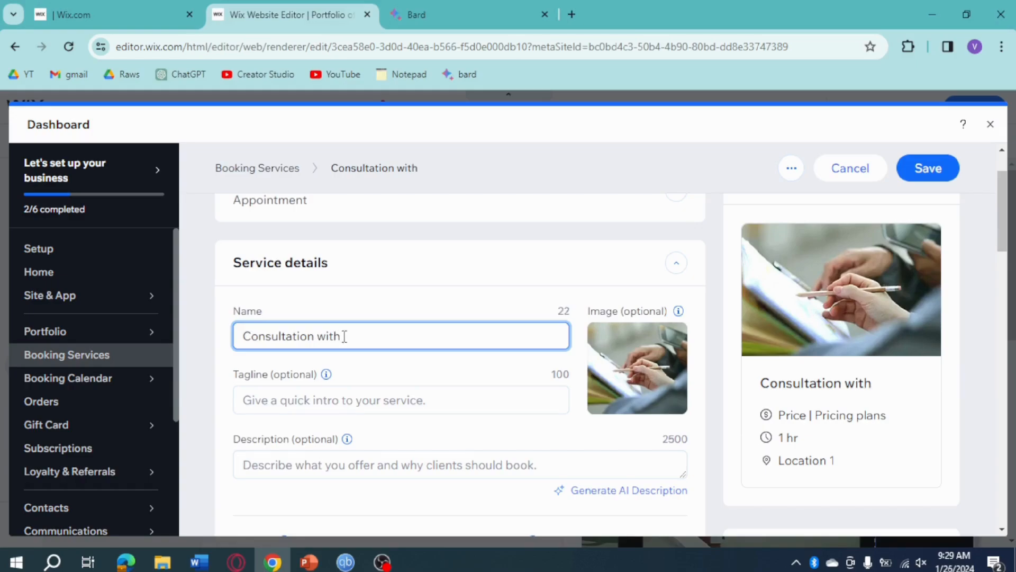
pyautogui.write(' SMM')
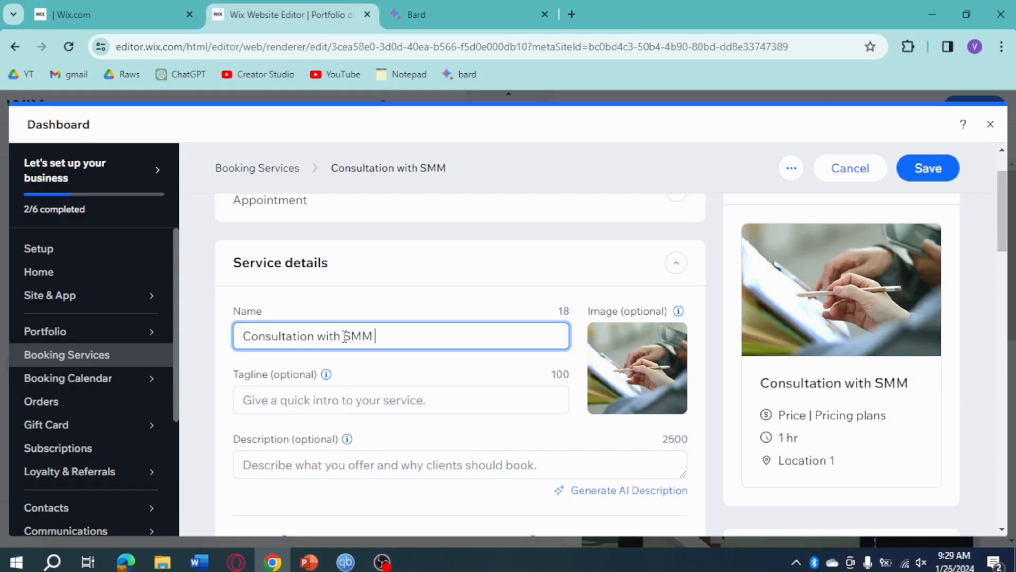
pyautogui.write(' Expert')
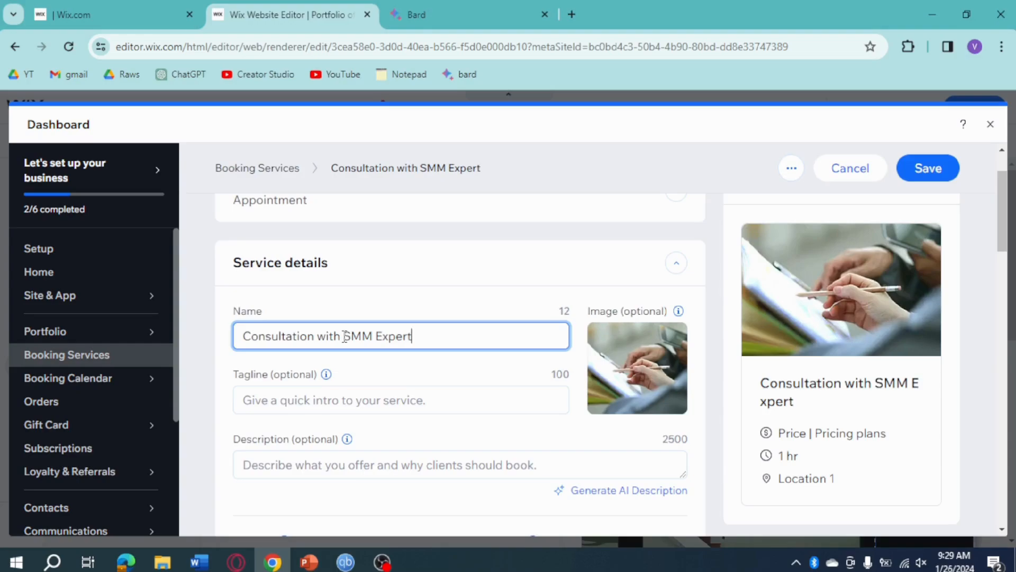
# Step: Keep the session duration at 1 hour and set the buffer time to 5 minutes
pyautogui.scroll(-2, 343, 334)
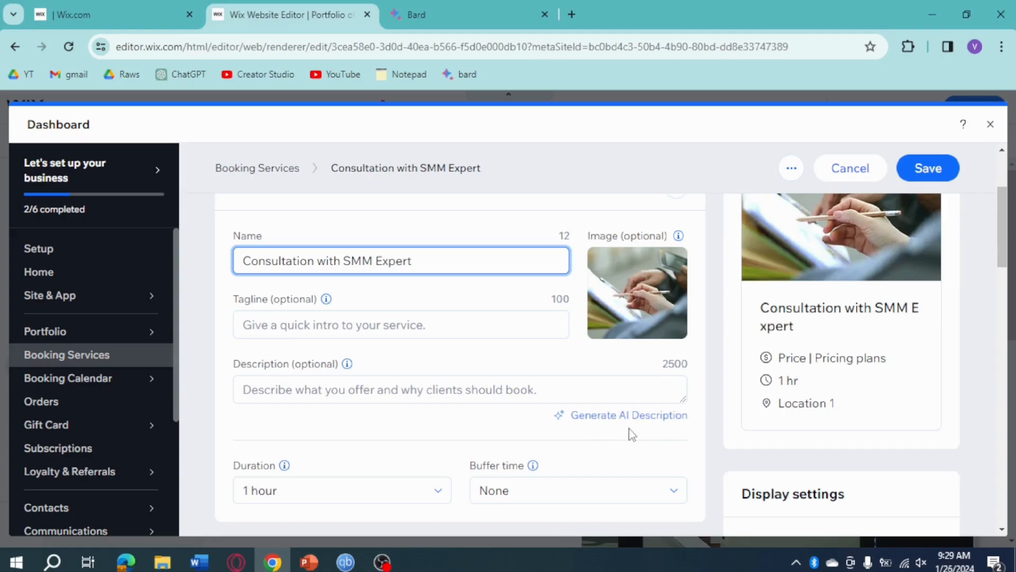
pyautogui.scroll(-3, 467, 324)
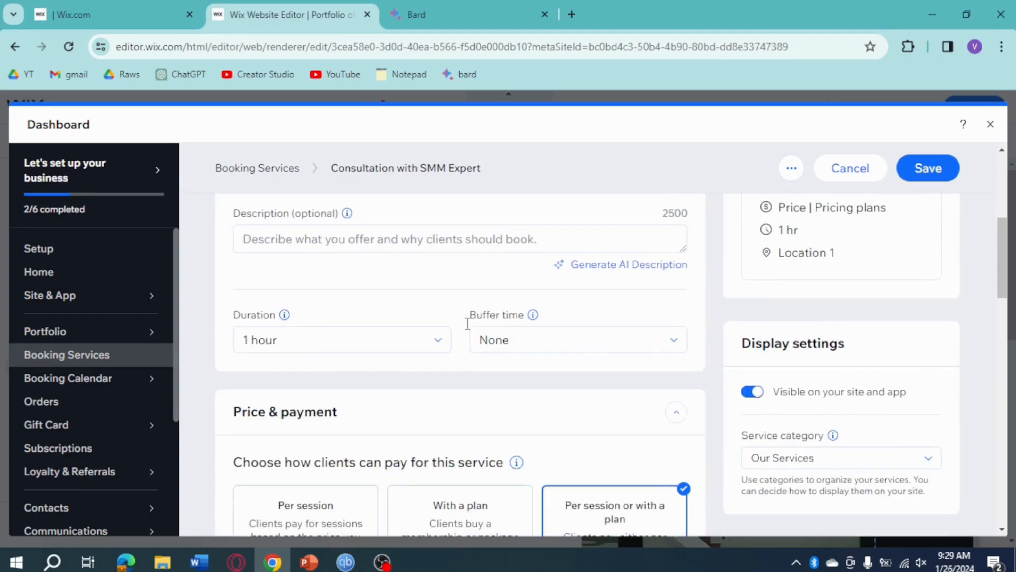
pyautogui.click(416, 356)
pyautogui.scroll(-2, 408, 392)
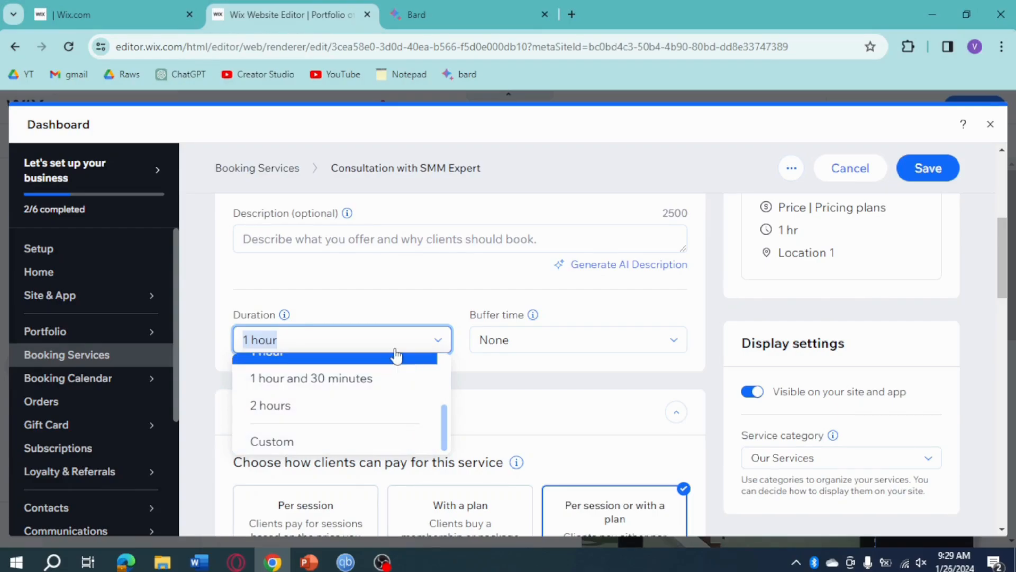
pyautogui.click(412, 295)
pyautogui.click(554, 349)
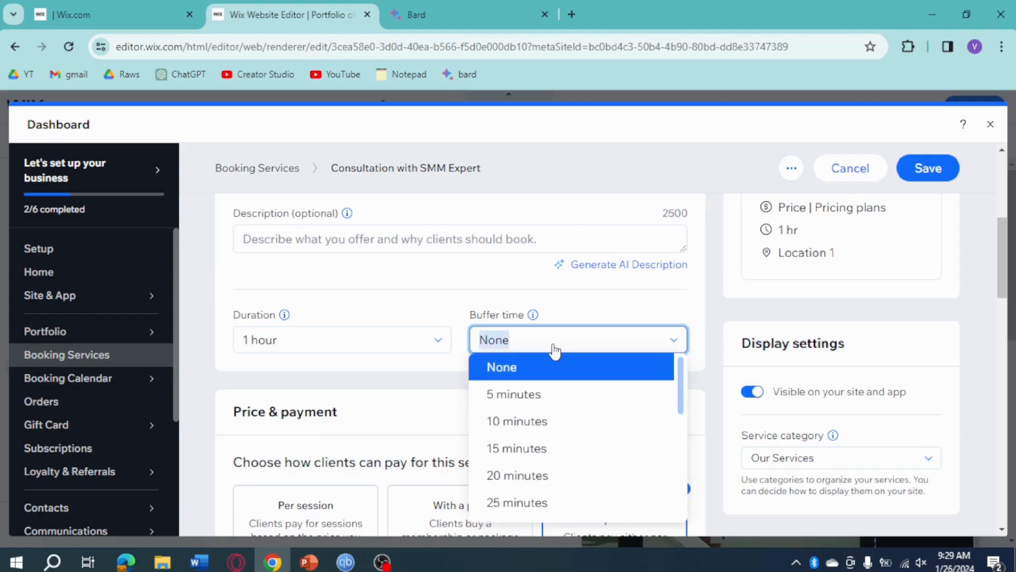
pyautogui.click(502, 395)
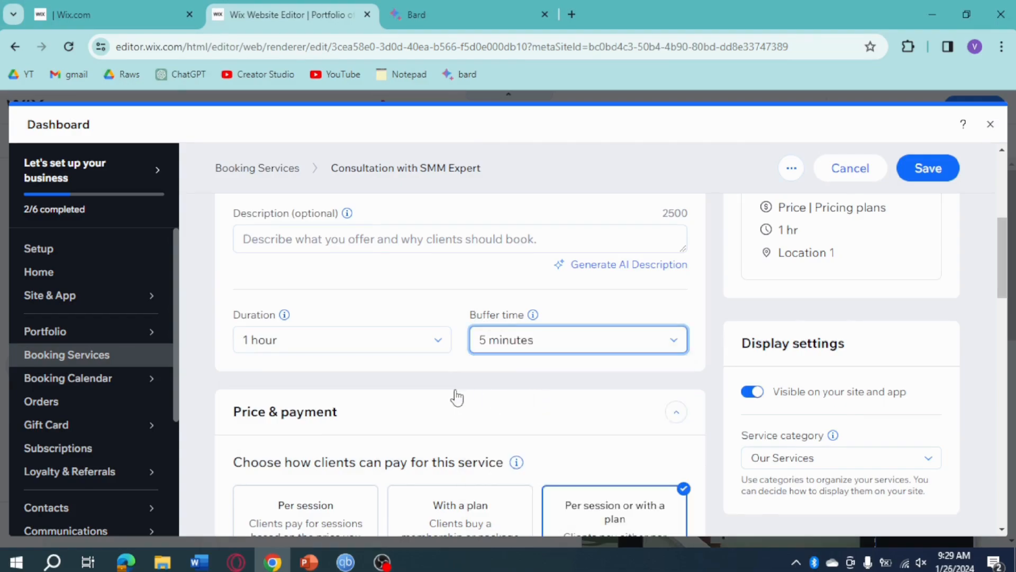
# Step: Make the service payable per session at a fixed price of ₱1000, with the entire amount paid online
pyautogui.scroll(-3, 457, 397)
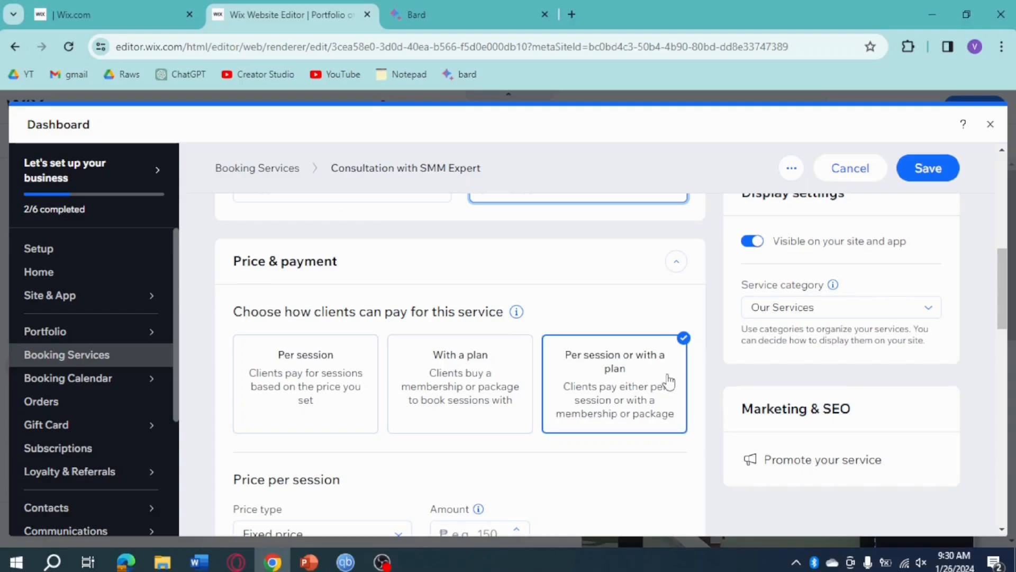
pyautogui.click(305, 392)
pyautogui.scroll(-3, 487, 423)
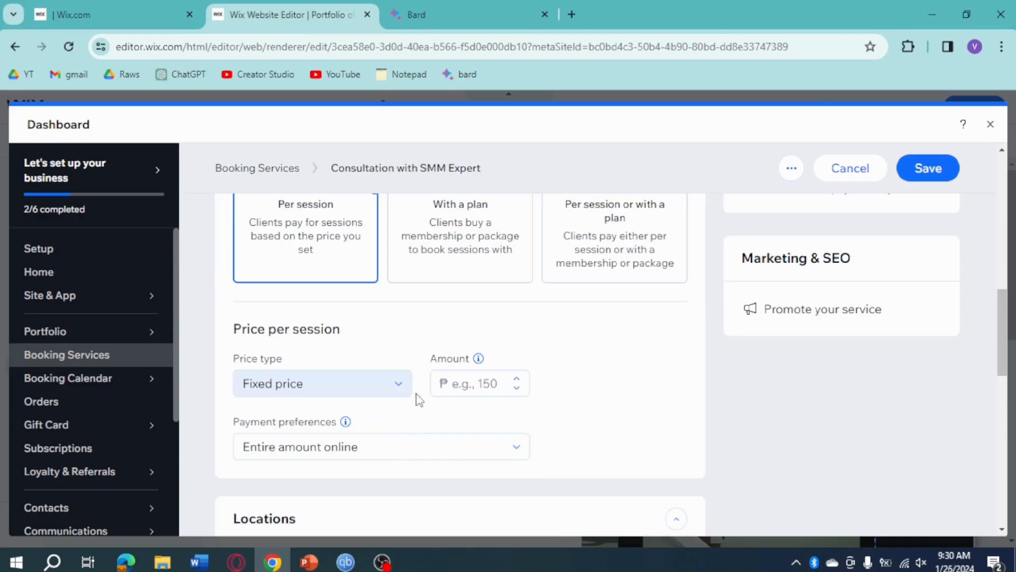
pyautogui.click(474, 385)
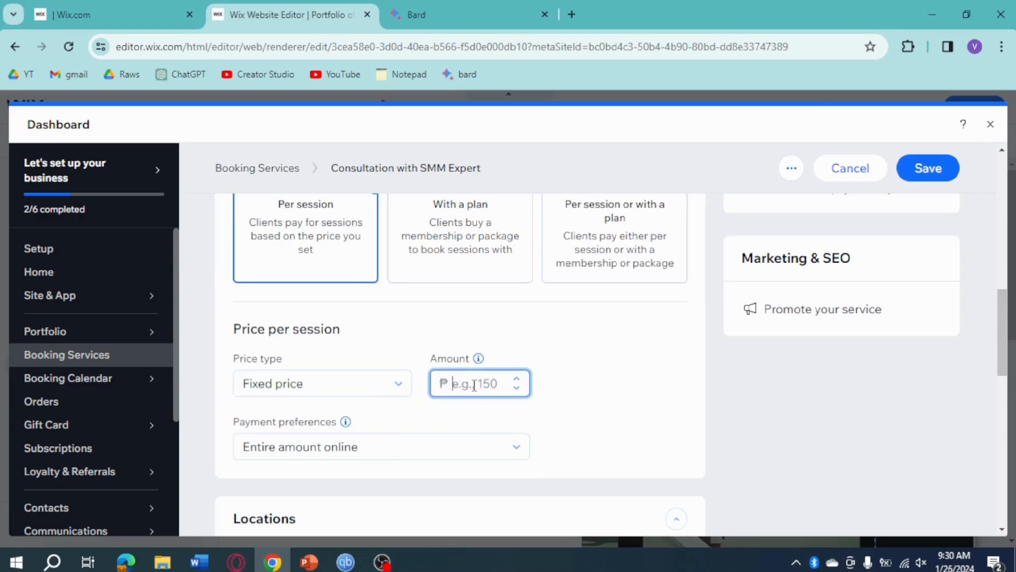
pyautogui.write('1000')
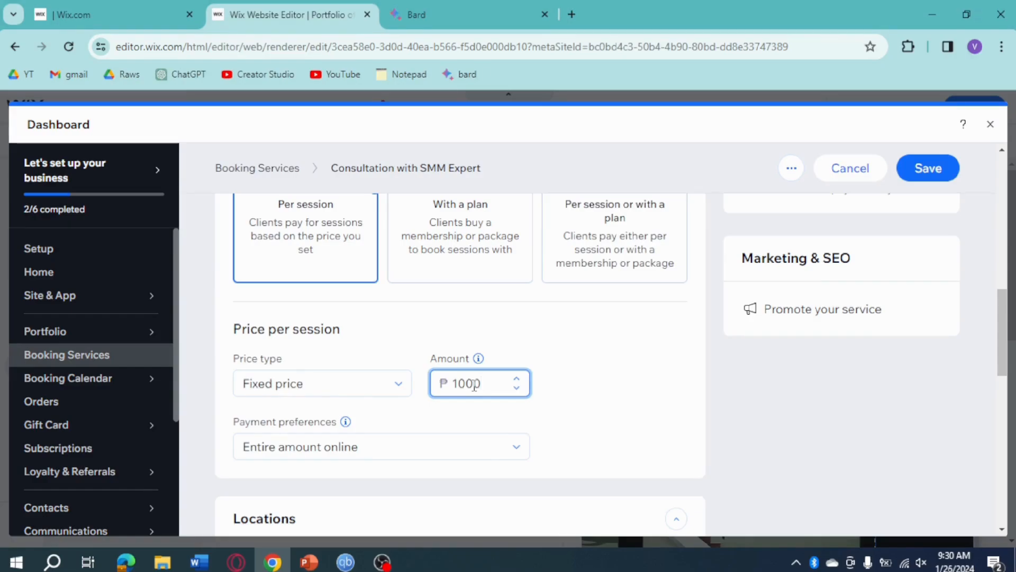
pyautogui.scroll(-2, 474, 383)
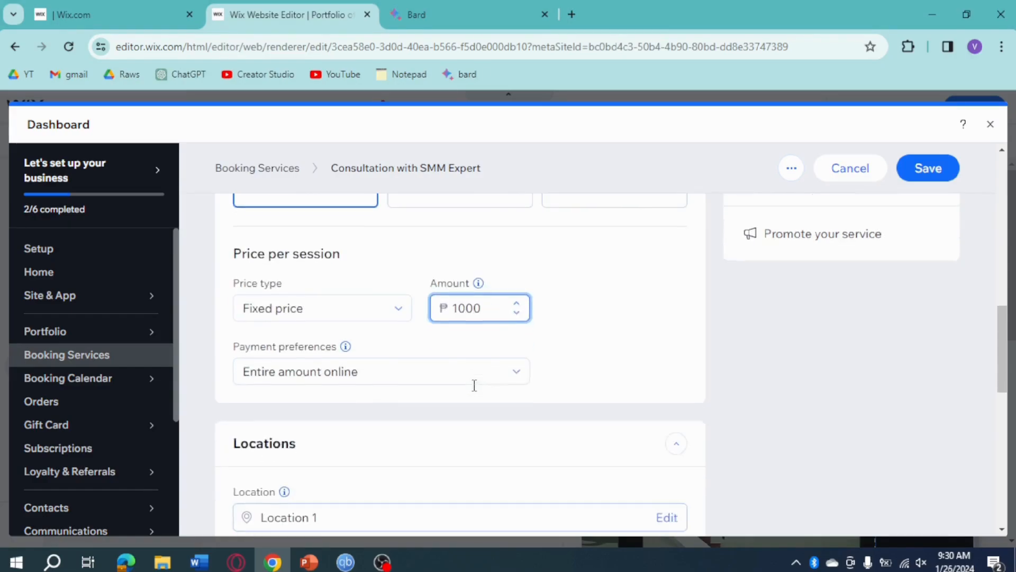
pyautogui.click(354, 376)
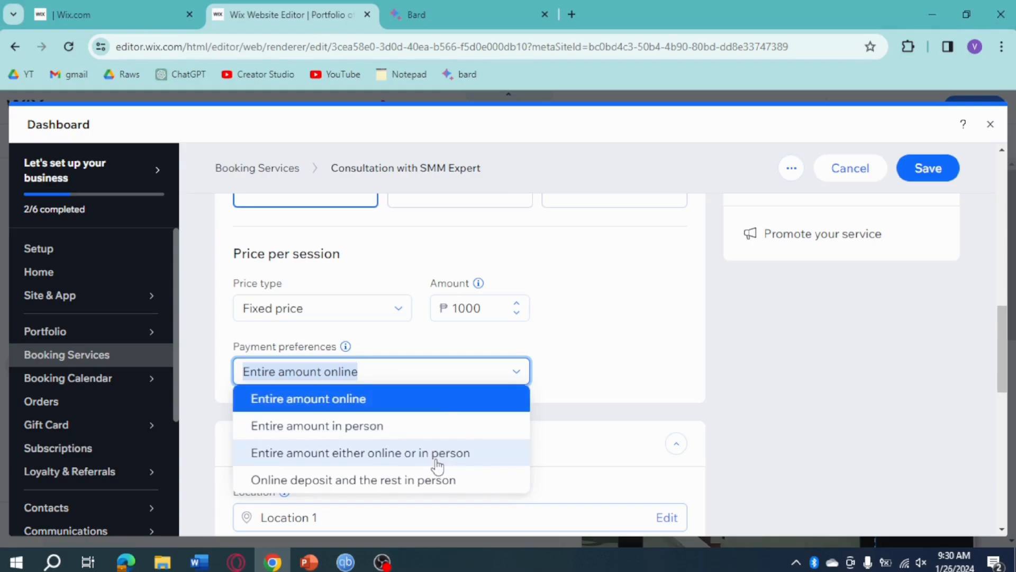
pyautogui.click(497, 409)
pyautogui.scroll(-3, 585, 379)
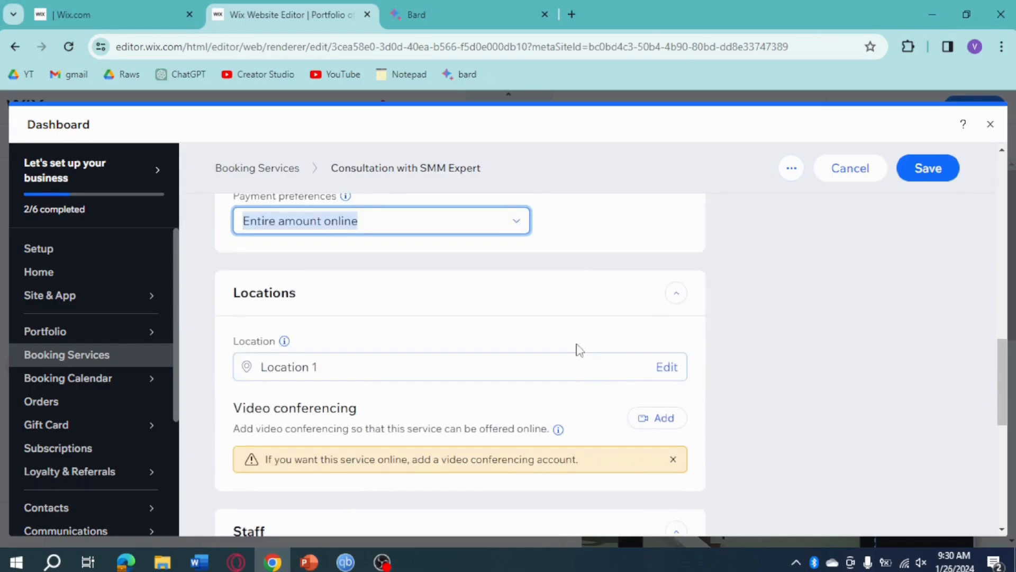
pyautogui.click(546, 366)
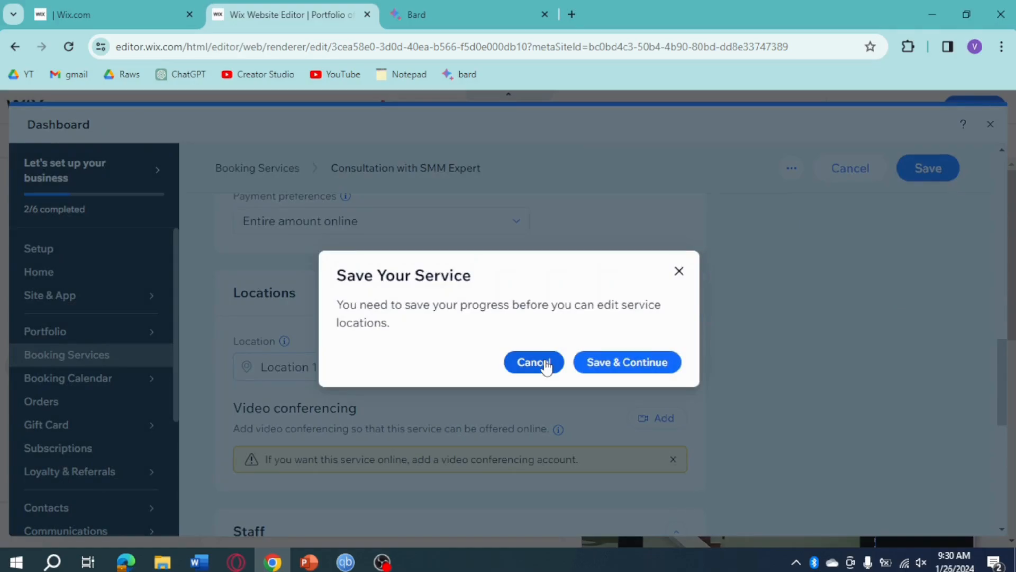
pyautogui.click(679, 272)
# Step: Review the video conferencing and staff settings of the consultation service, and save the service
pyautogui.scroll(-3, 470, 392)
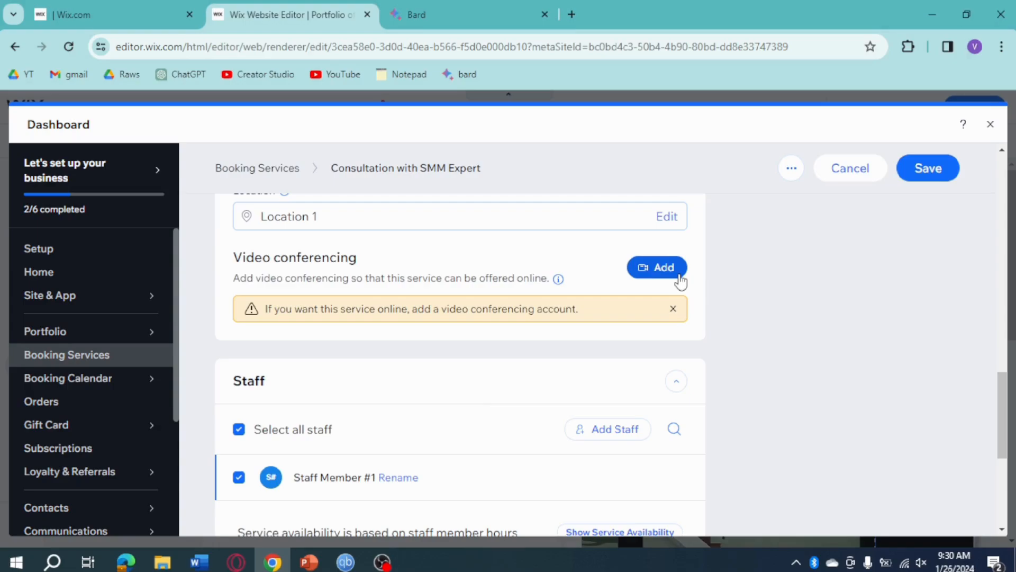
pyautogui.scroll(-2, 630, 318)
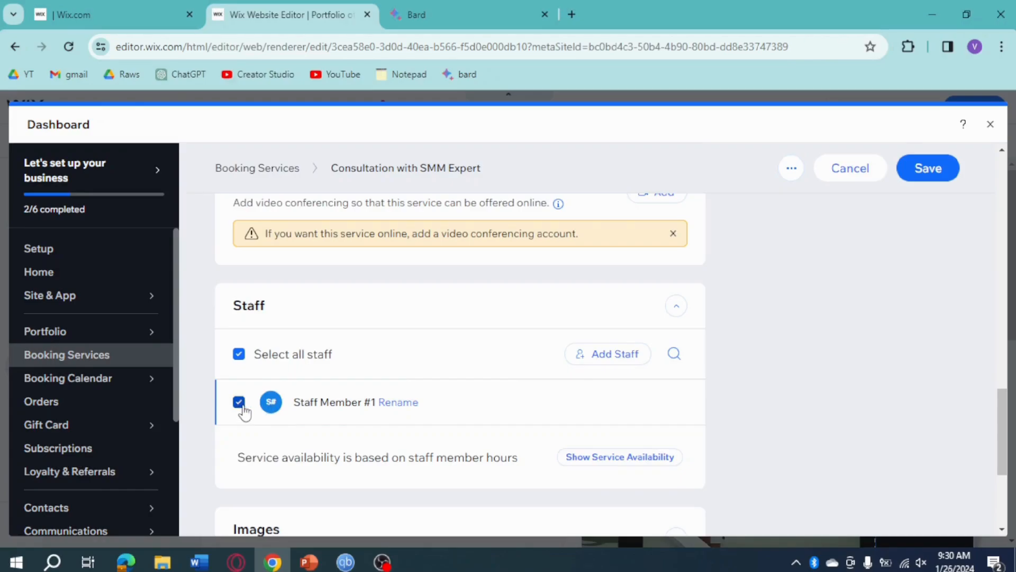
pyautogui.scroll(-4, 555, 402)
pyautogui.scroll(3, 555, 402)
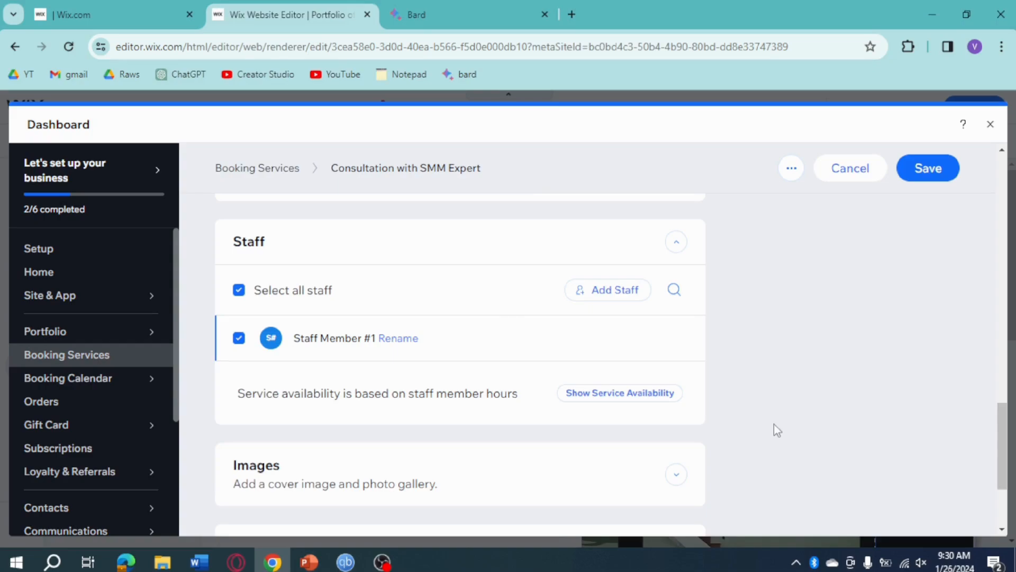
pyautogui.click(928, 177)
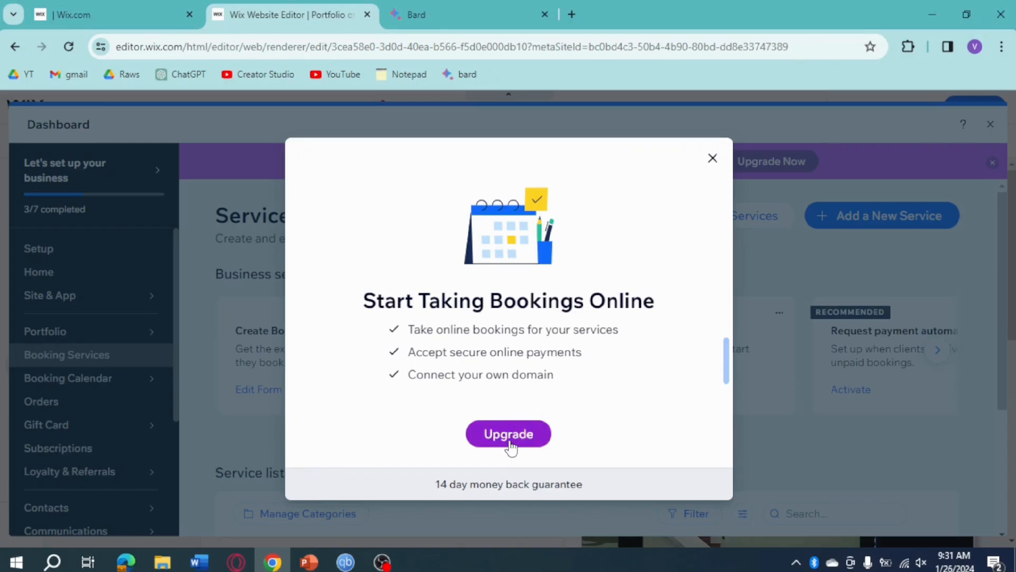
# Step: Open the upgrade offer for online bookings and examine the Business and eCommerce plans
pyautogui.click(509, 434)
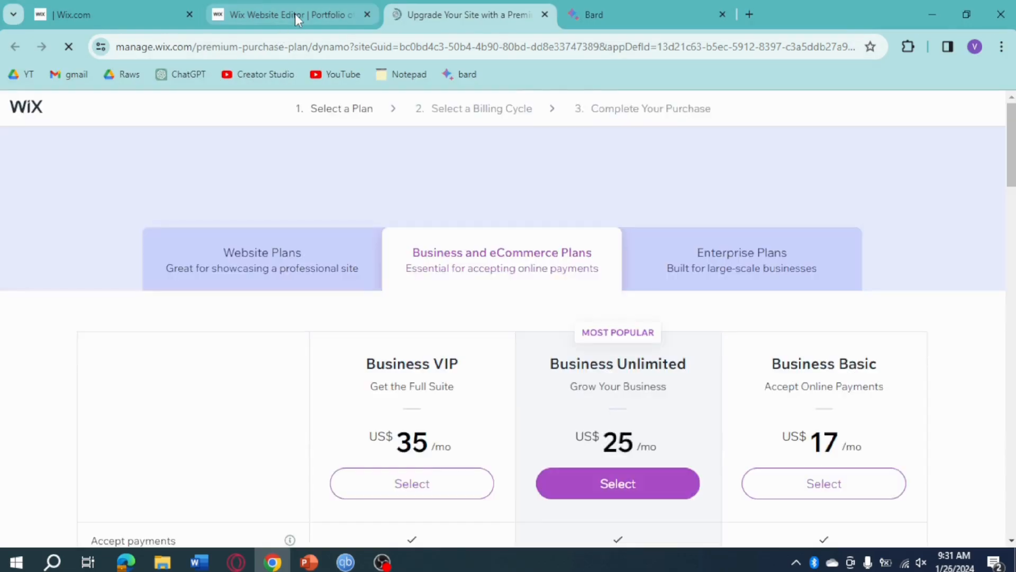
pyautogui.scroll(-3, 865, 261)
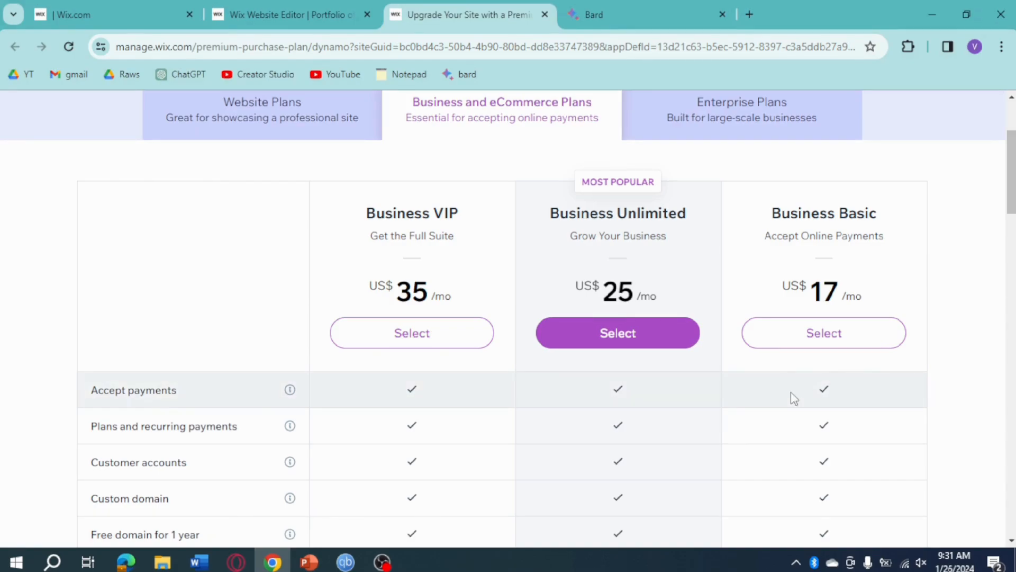
# Step: Return to the website editor, dismiss the site upgrade prompt without refreshing, and close the booking services dashboard
pyautogui.click(259, 10)
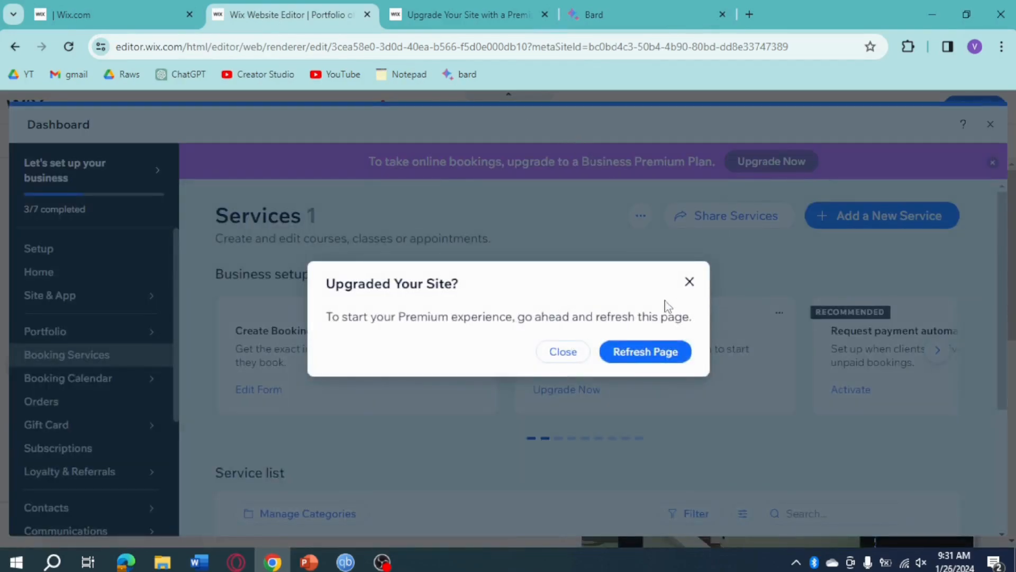
pyautogui.click(563, 353)
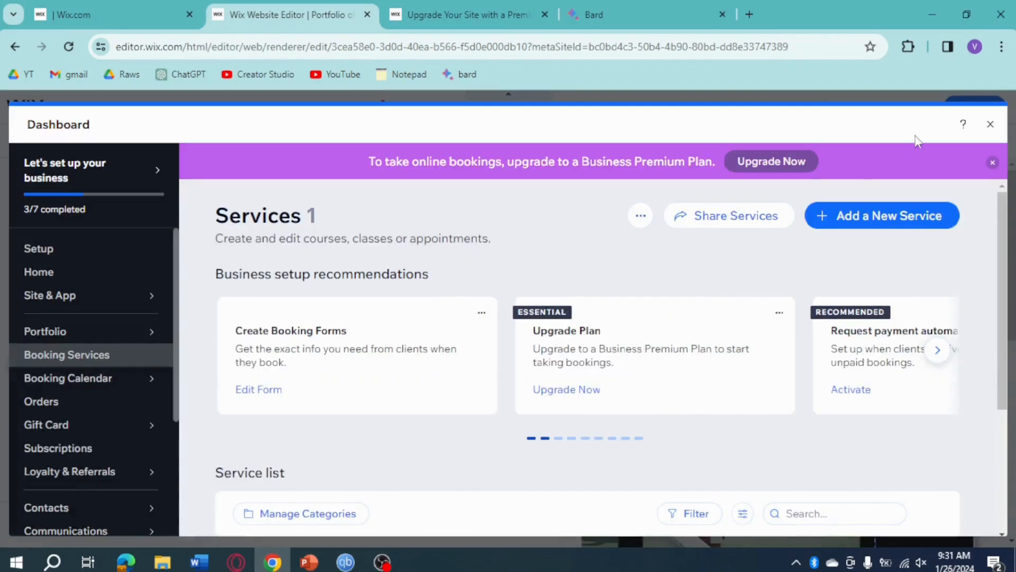
pyautogui.click(990, 124)
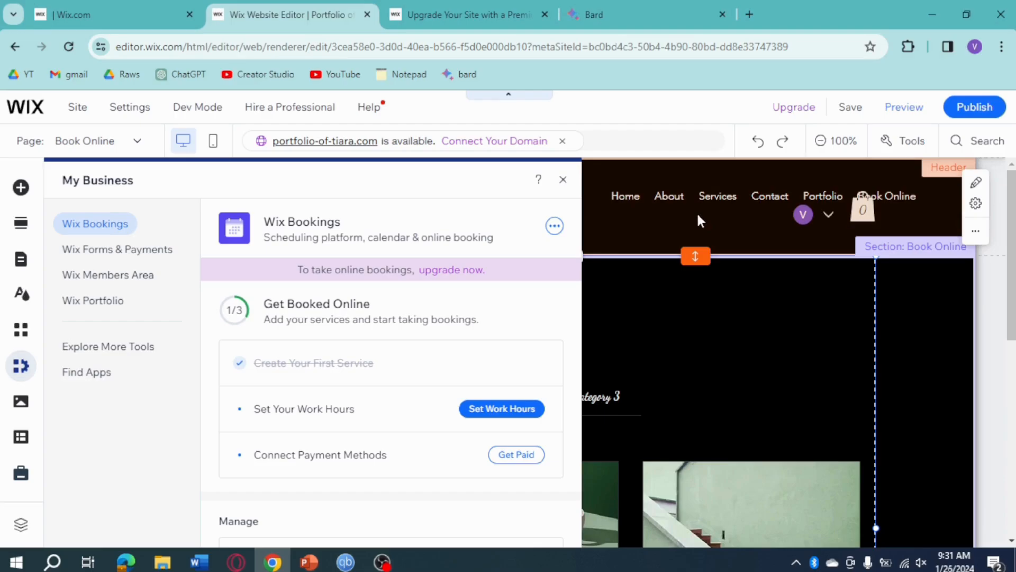
# Step: Open the work hours setup for bookings and review the default hours for each day of the week
pyautogui.click(510, 418)
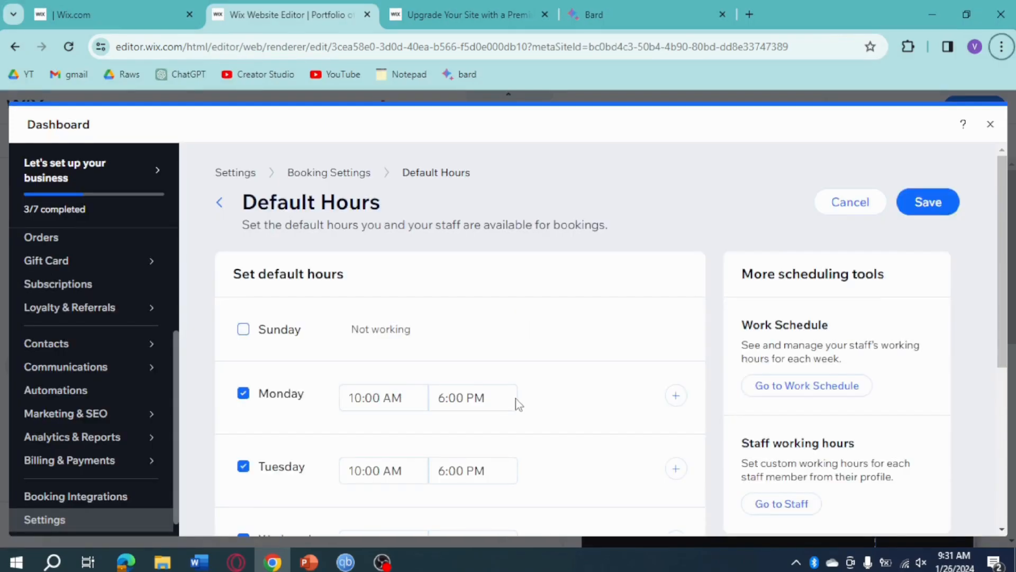
pyautogui.scroll(-3, 395, 289)
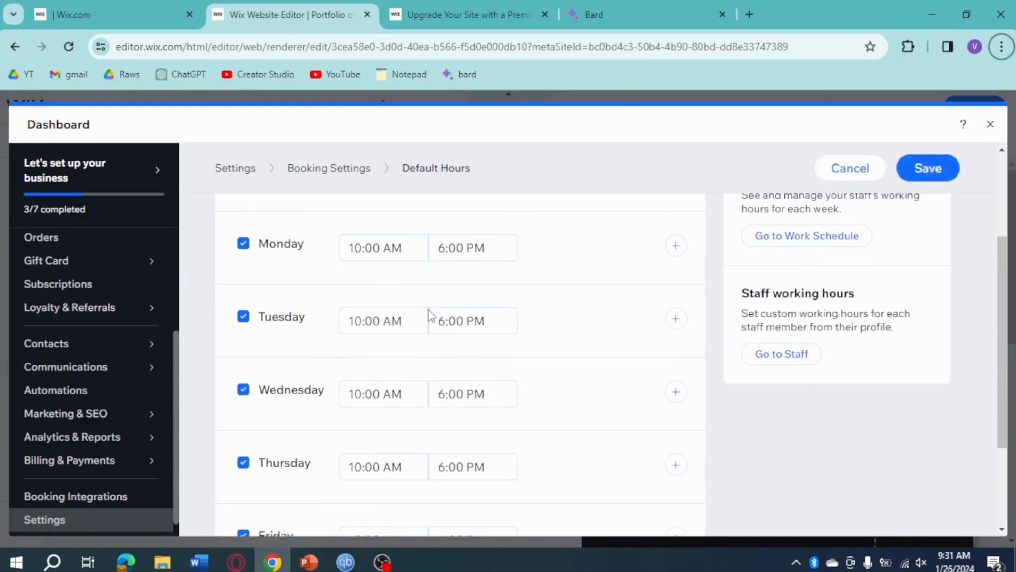
pyautogui.scroll(-3, 603, 326)
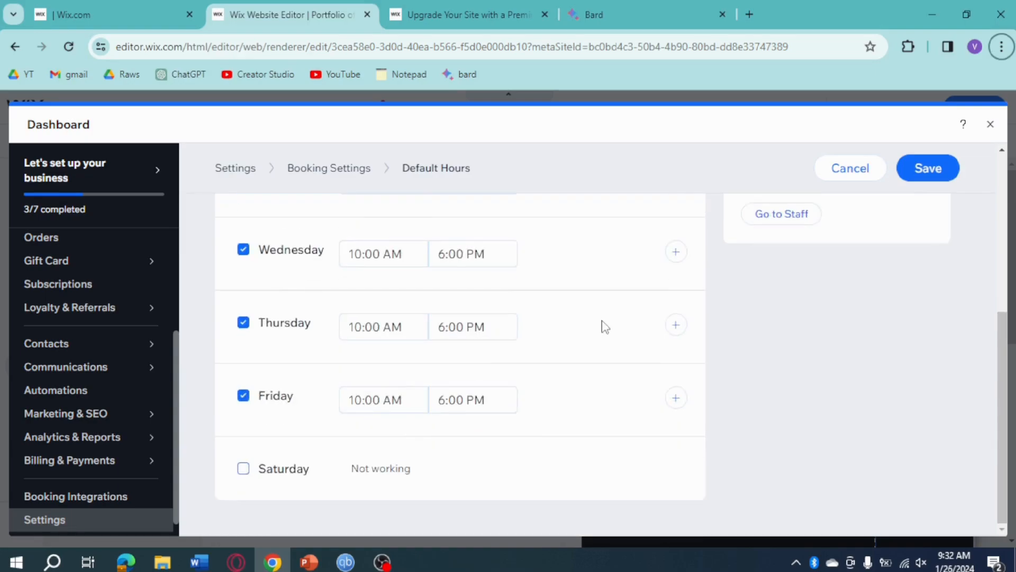
pyautogui.scroll(5, 603, 325)
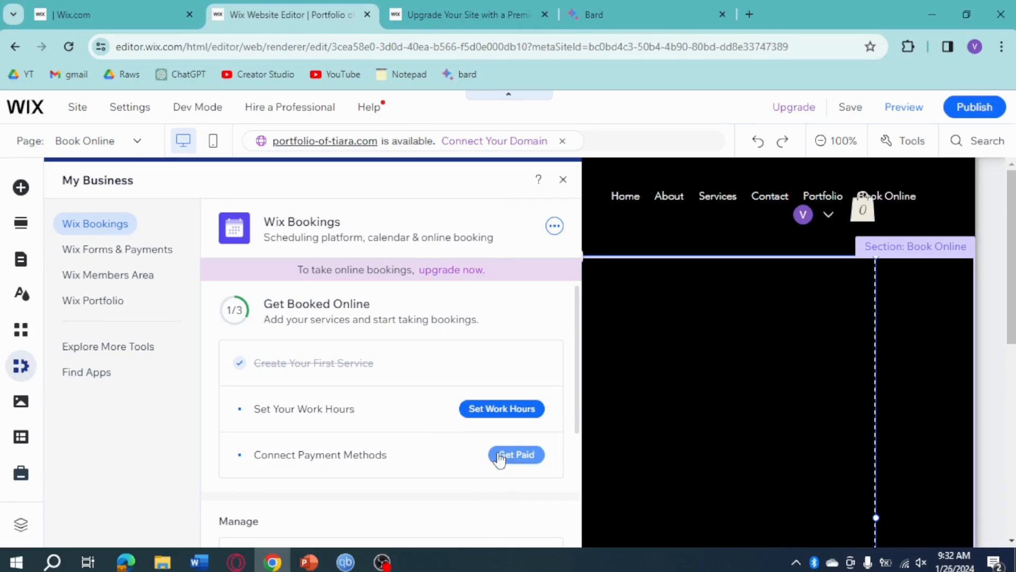
# Step: Look through the management options for Wix Bookings and close the business overview
pyautogui.scroll(-3, 433, 461)
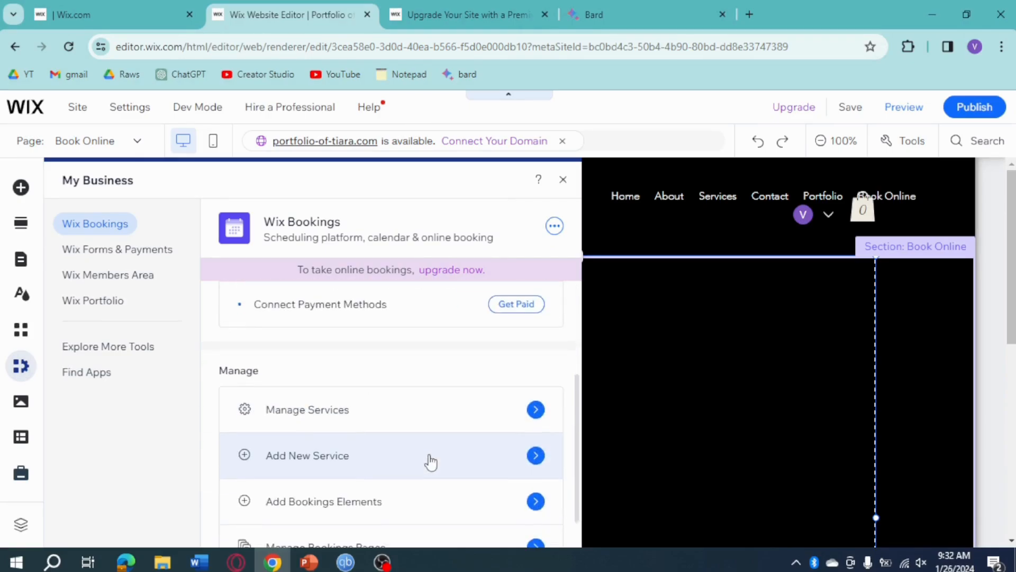
pyautogui.scroll(-1, 430, 462)
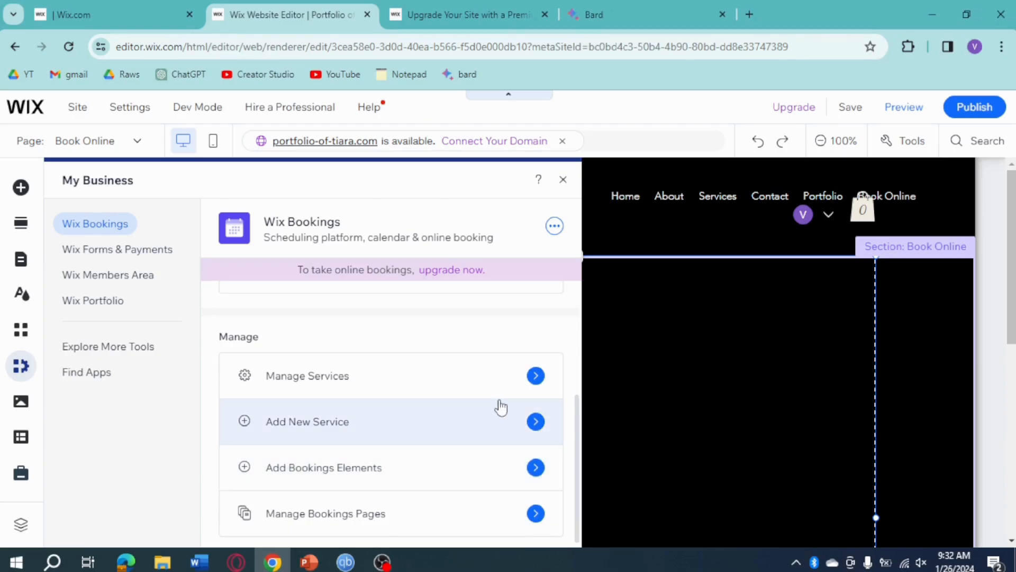
pyautogui.click(562, 180)
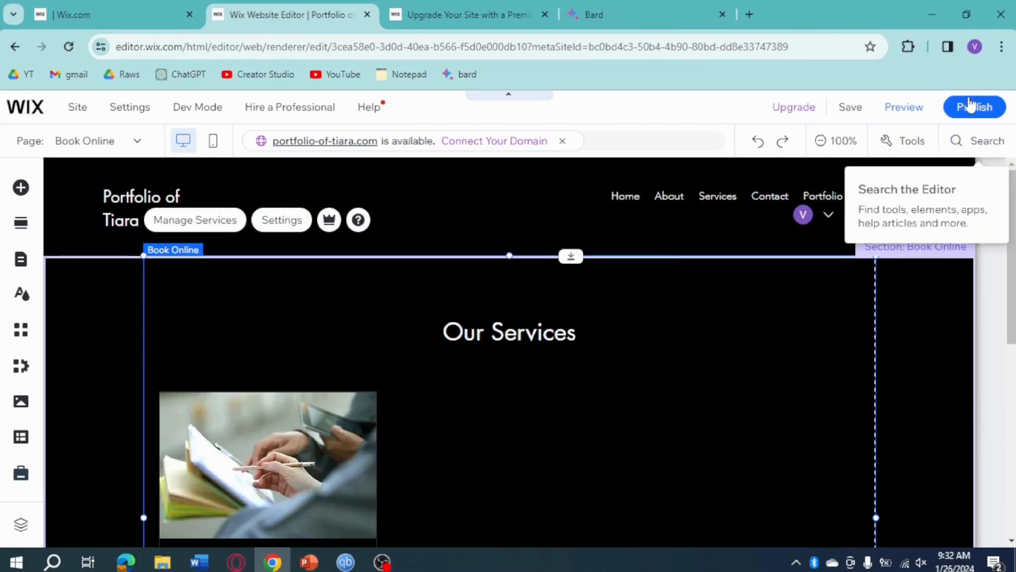
# Step: Publish the site and open the Book Online page of the live version
pyautogui.moveTo(975, 104)
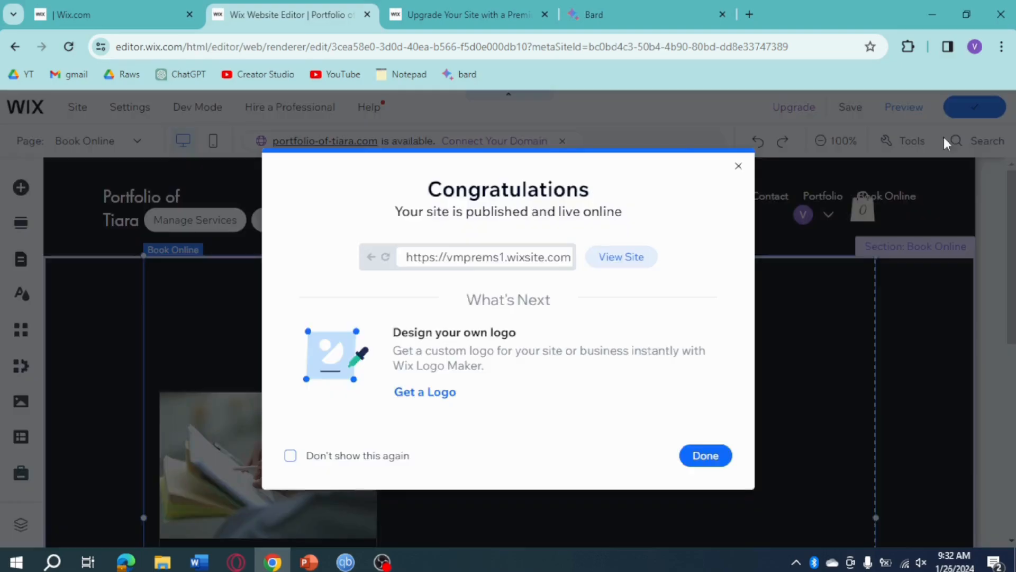
pyautogui.click(635, 260)
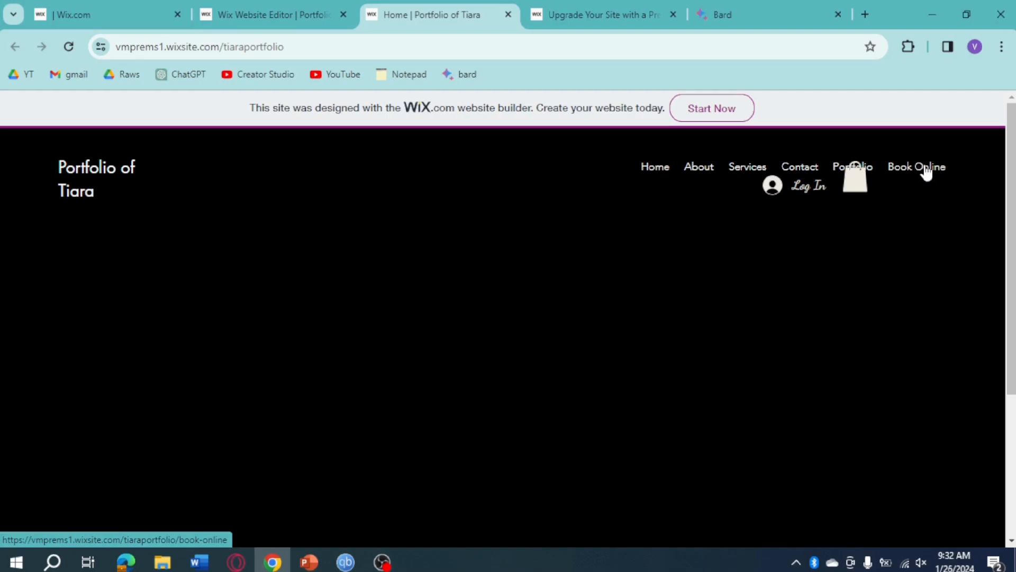
pyautogui.click(925, 171)
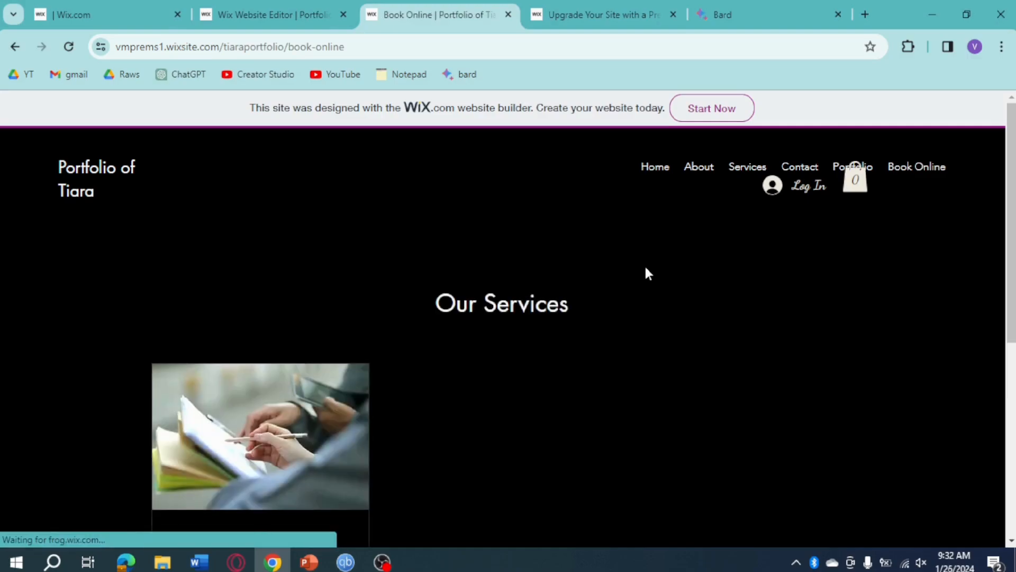
# Step: Try to book the Consultation with SMM Expert service on the live site and dismiss the resulting notice
pyautogui.scroll(-4, 340, 360)
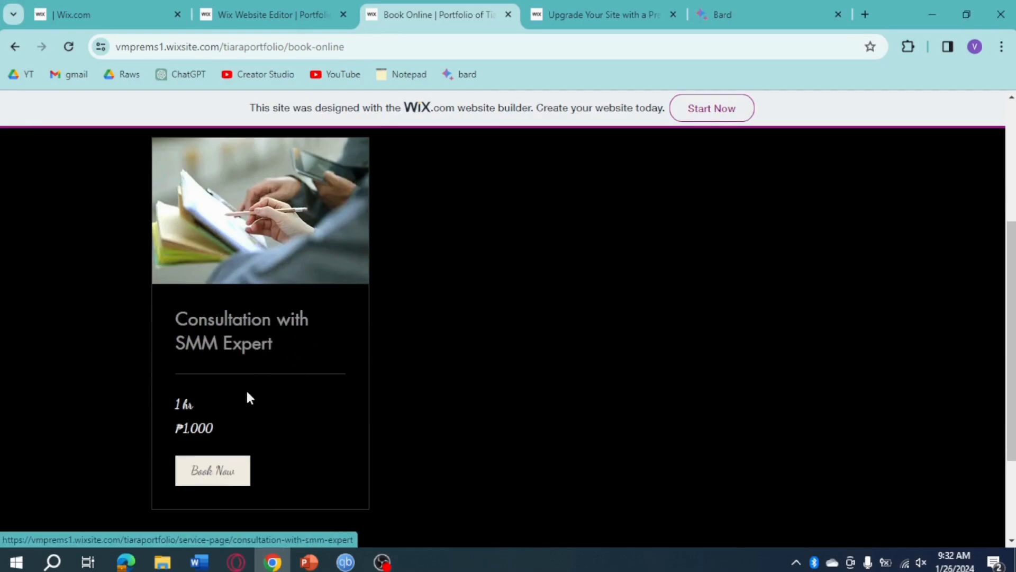
pyautogui.click(220, 471)
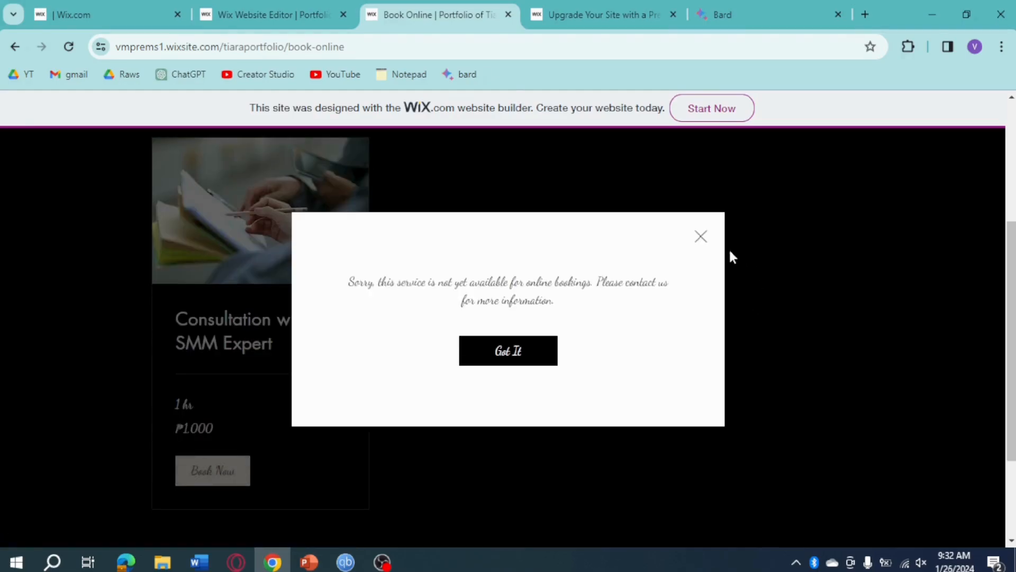
pyautogui.click(701, 237)
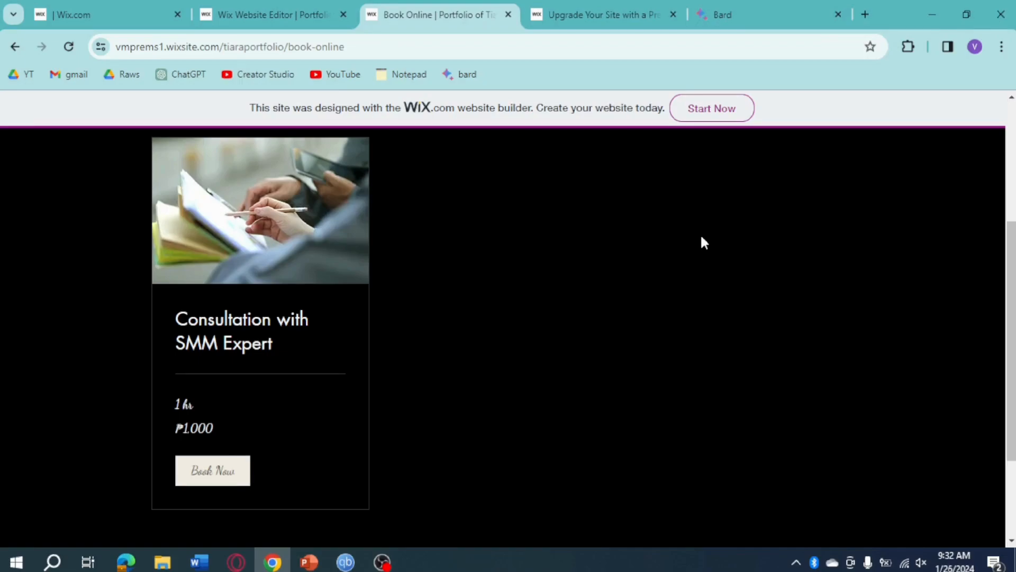